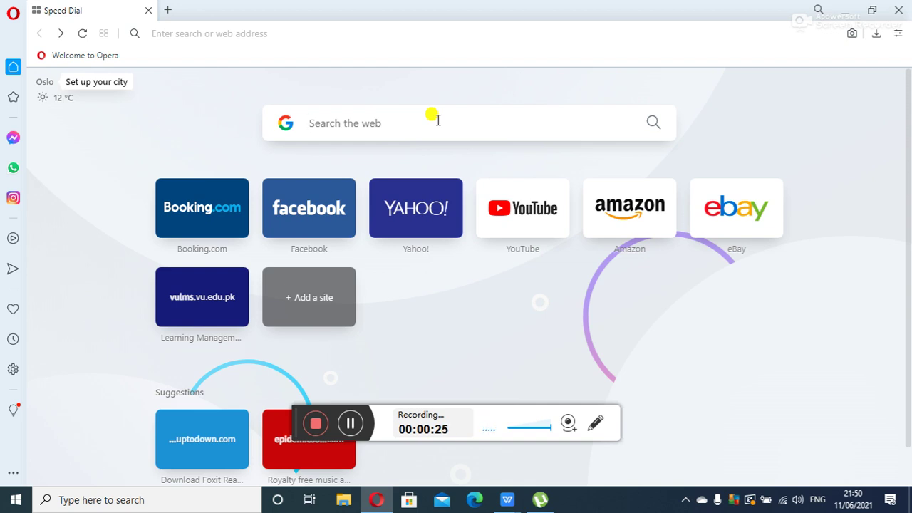
# Step: Search the web for "vu sport system" and open the Virtual University of Pakistan support system site
pyautogui.write('vu')
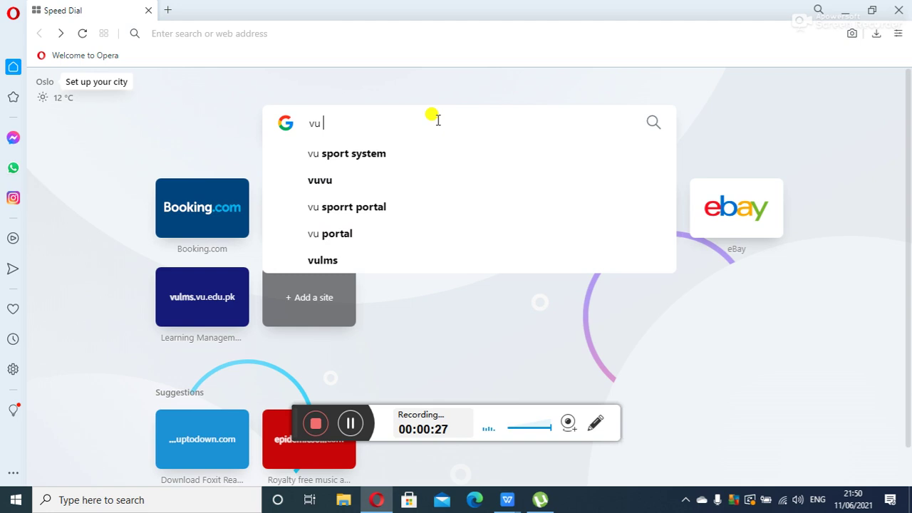
pyautogui.click(368, 155)
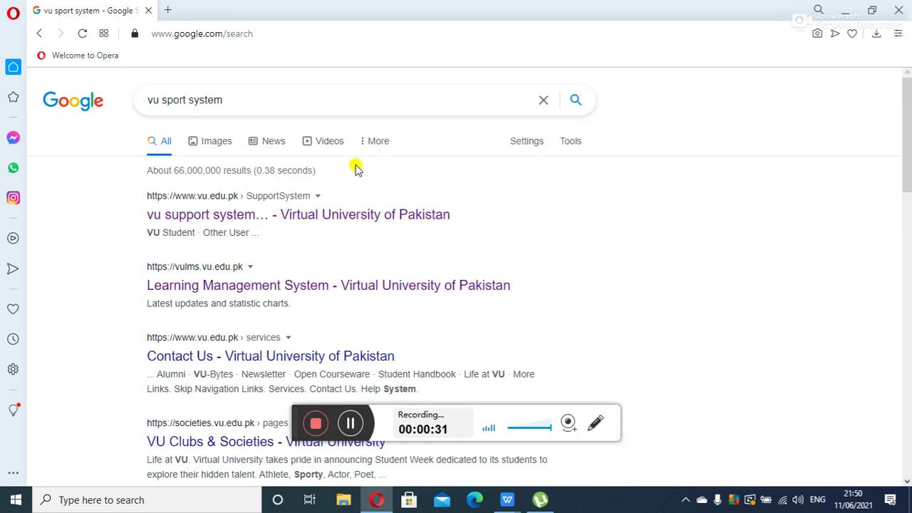
pyautogui.click(282, 214)
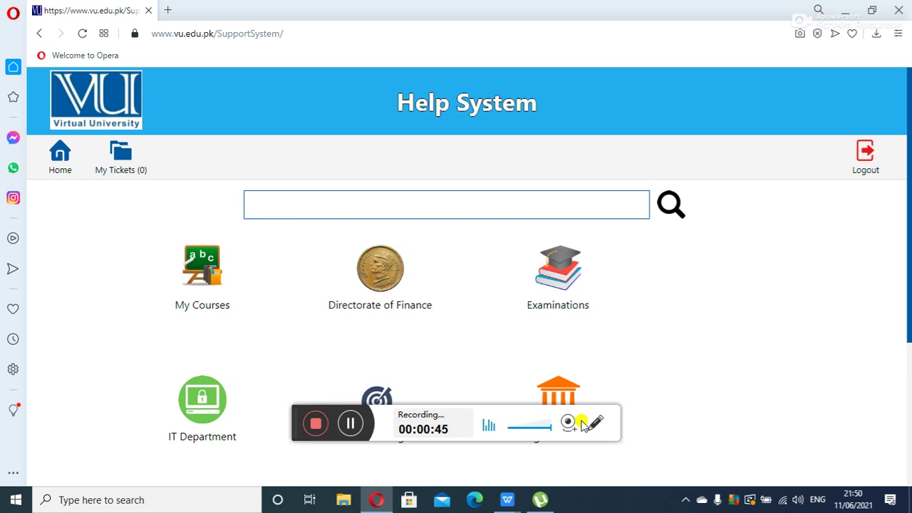
# Step: Open the Examinations query form for Conduct of Mid Term Quiz in the Mid Term Quiz category
pyautogui.click(561, 291)
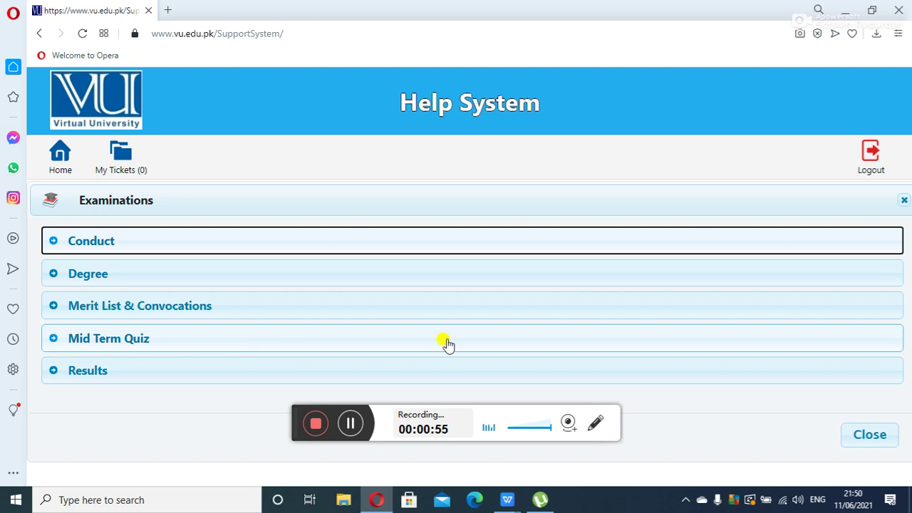
pyautogui.click(141, 345)
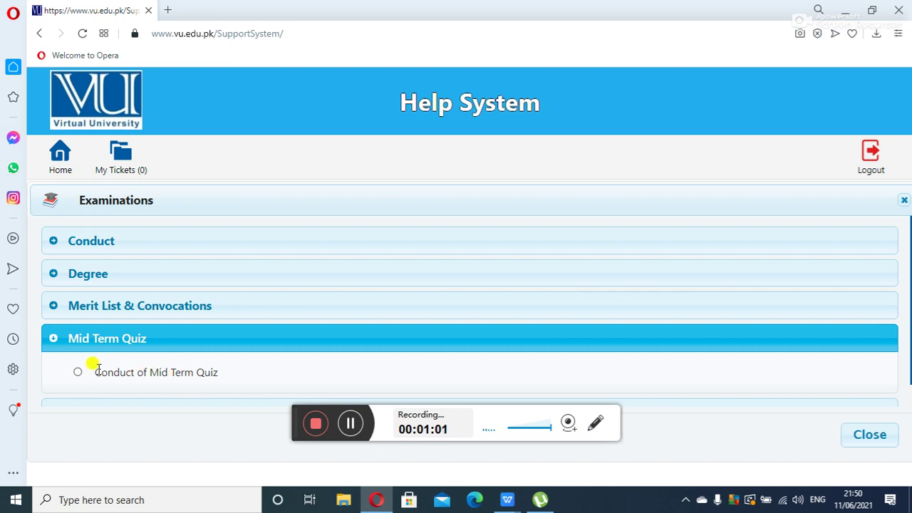
pyautogui.click(76, 372)
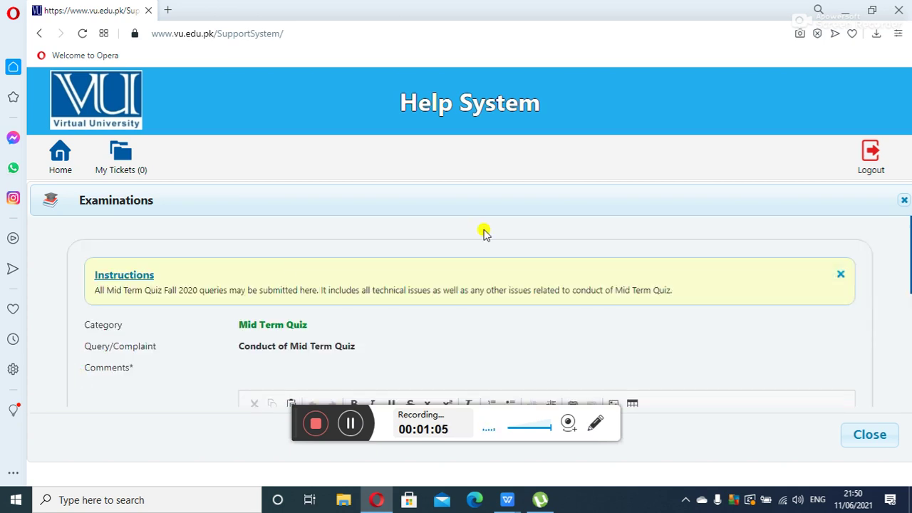
# Step: Begin the query's comments with the greeting "Slaam:" and, on a new line, "Hope you are well."
pyautogui.moveTo(909, 239); pyautogui.dragTo(908, 296)
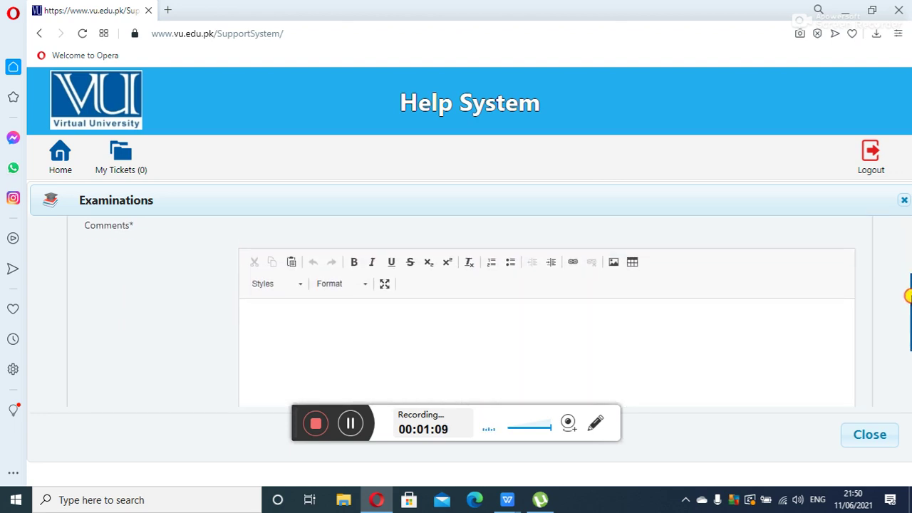
pyautogui.click(296, 333)
pyautogui.write('Sla')
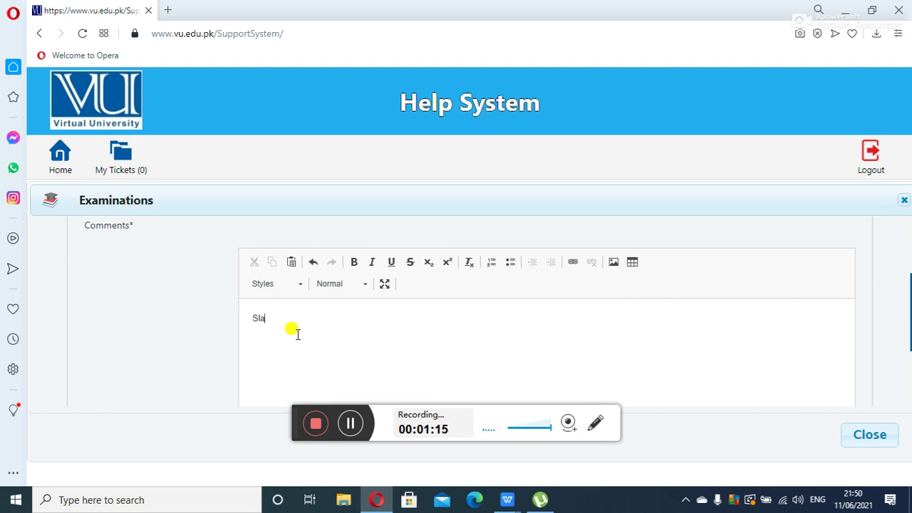
pyautogui.write('am: ho')
pyautogui.press('BackSpace')
pyautogui.write('Hope you are wi')
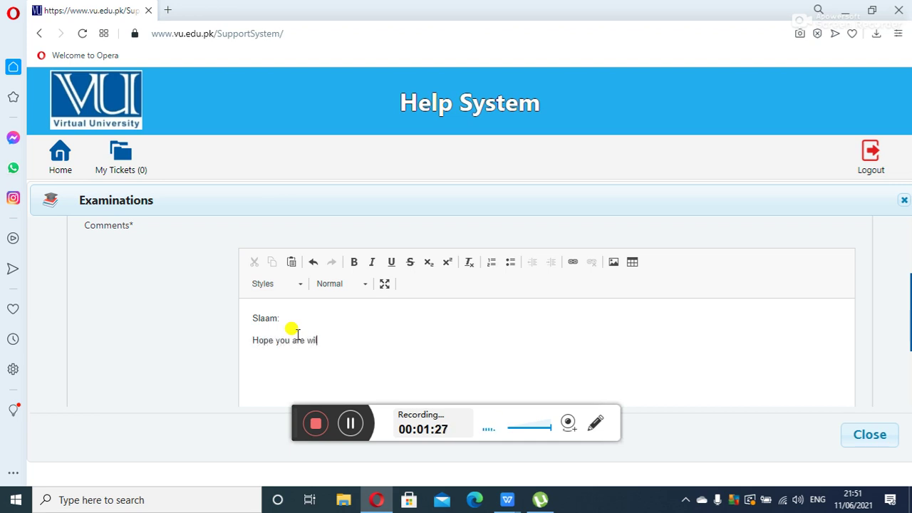
pyautogui.press('BackSpace')
pyautogui.write('ell. it')
# Step: Continue the comment with "It is a pity to say that the schedule made for grandquiz"
pyautogui.press('BackSpace')
pyautogui.write('It is a pity')
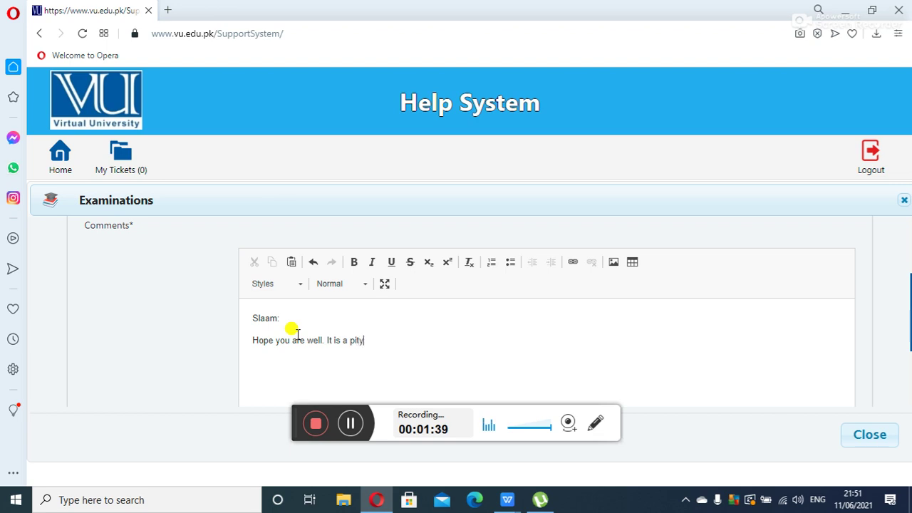
pyautogui.write(' to say that t')
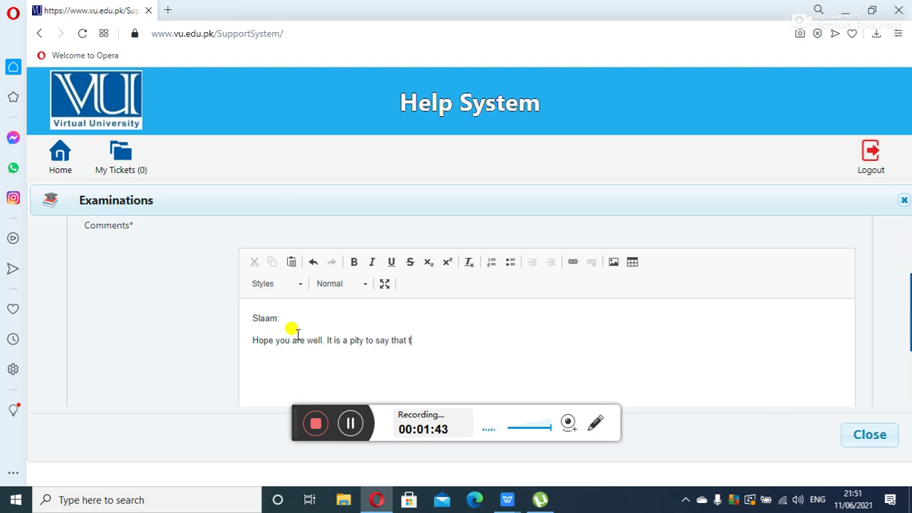
pyautogui.write('he sh')
pyautogui.write('hedule ')
pyautogui.write('made')
pyautogui.write(' fo')
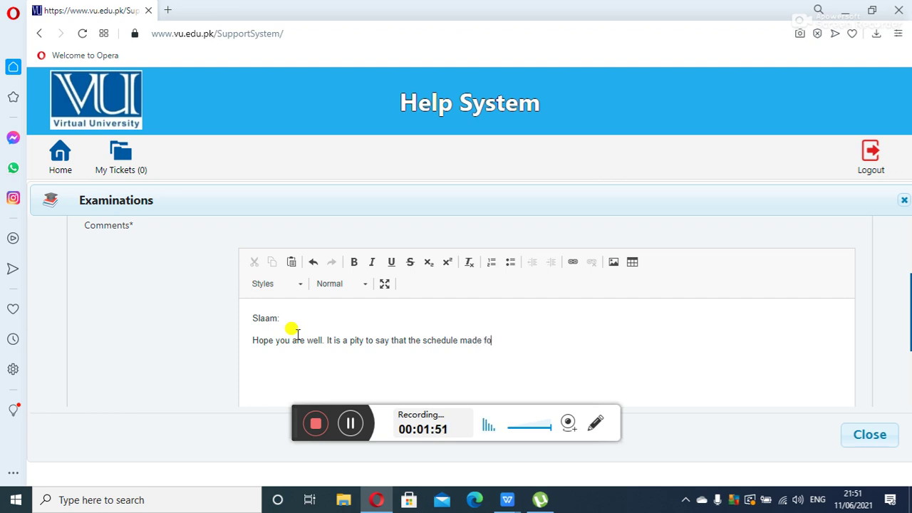
pyautogui.write('r quiz')
pyautogui.press('BackSpace')
pyautogui.press('BackSpace')
pyautogui.press('BackSpace')
pyautogui.press('BackSpace')
pyautogui.write('grand quiz ')
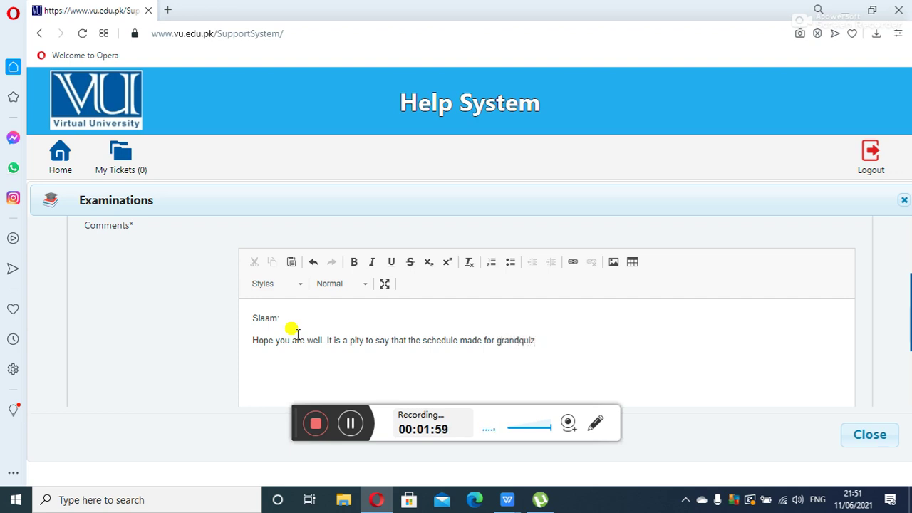
# Step: Complete the sentence about the grandquiz schedule with "is not right for us."
pyautogui.write('is not')
pyautogui.write('for')
pyautogui.press('BackSpace')
pyautogui.press('BackSpace')
pyautogui.press('BackSpace')
pyautogui.press('BackSpace')
pyautogui.write('righ')
pyautogui.press('BackSpace')
pyautogui.press('BackSpace')
pyautogui.write('right for use')
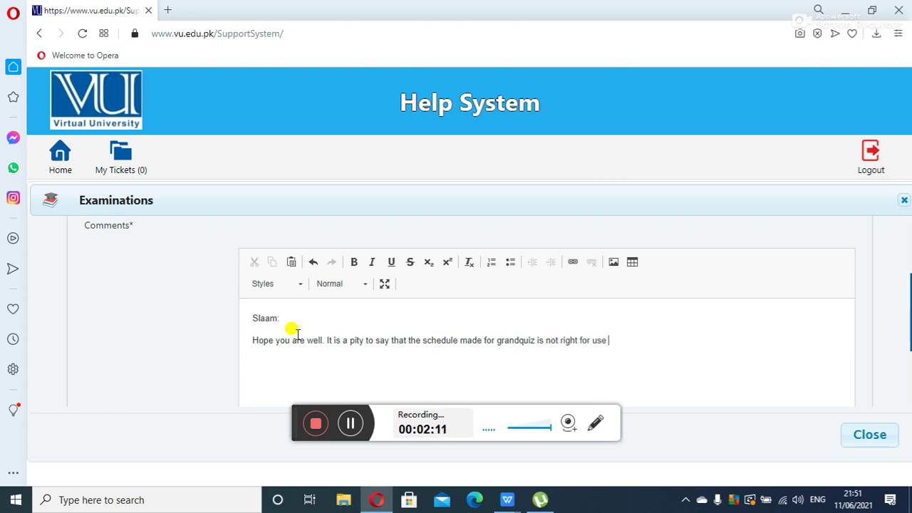
pyautogui.press('BackSpace')
pyautogui.press('BackSpace')
pyautogui.press('BackSpace')
pyautogui.write('s.')
# Step: Add "Due to following reasons:" after the sentence and start a new line below it
pyautogui.write('be')
pyautogui.press('BackSpace')
pyautogui.press('BackSpace')
pyautogui.write('Due to following ')
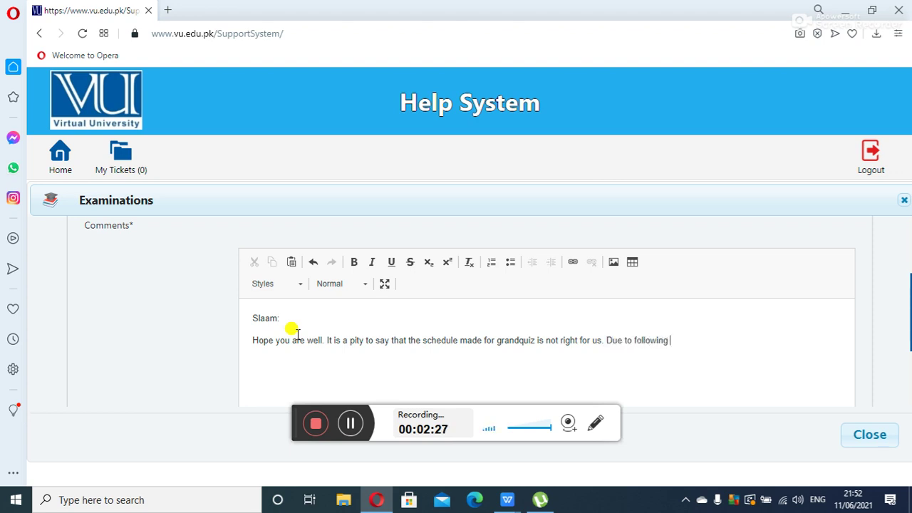
pyautogui.write('reasons:')
pyautogui.press('Return')
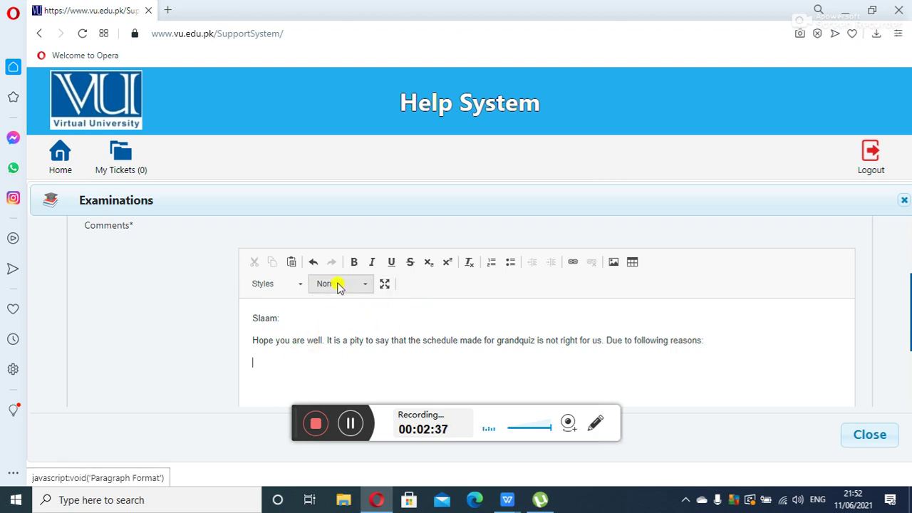
# Step: Start a bulleted list of reasons with the item "very short time (9am to 9Pm)"
pyautogui.click(509, 263)
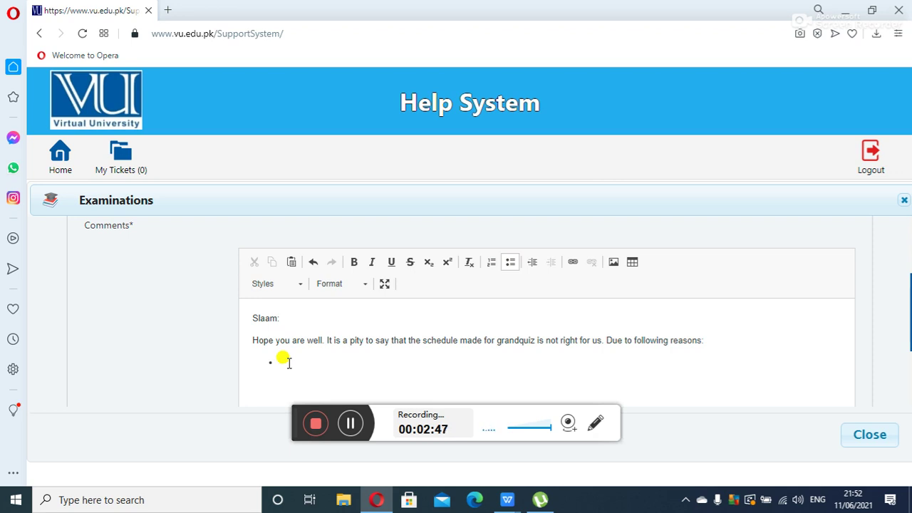
pyautogui.write('My')
pyautogui.write('short time ')
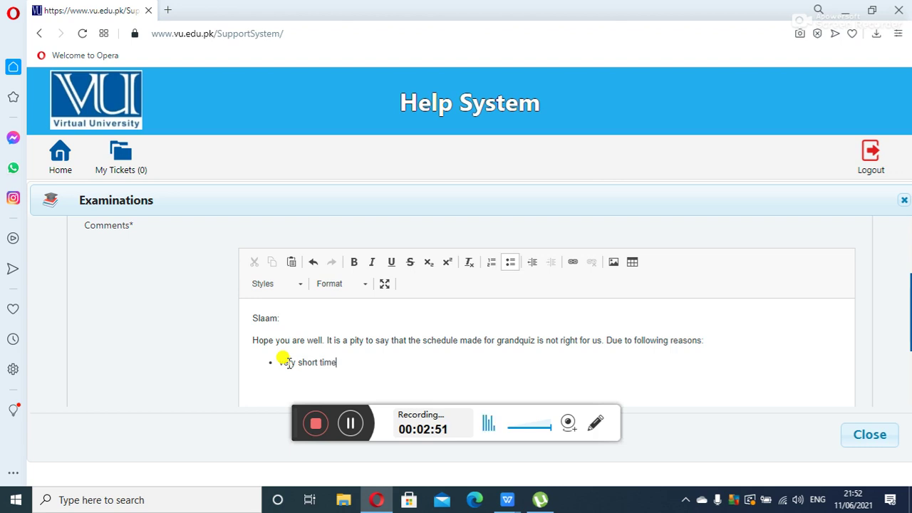
pyautogui.write('(9am to 9Pm')
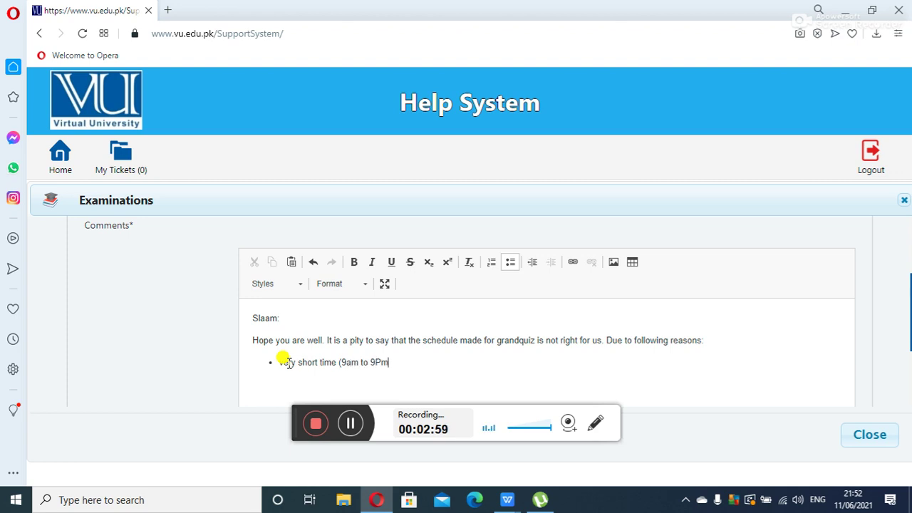
pyautogui.write(')')
# Step: Add "two or three papers in a day" as the second bulleted reason
pyautogui.press('Return')
pyautogui.write('wo or three pap')
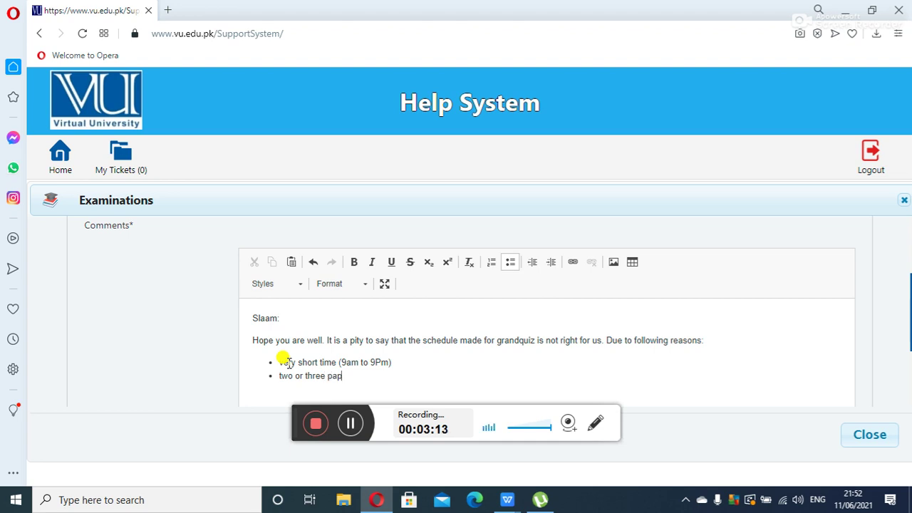
pyautogui.write('ers in a day')
# Step: Add "load shedding in these days" as the third bulleted reason
pyautogui.press('Return')
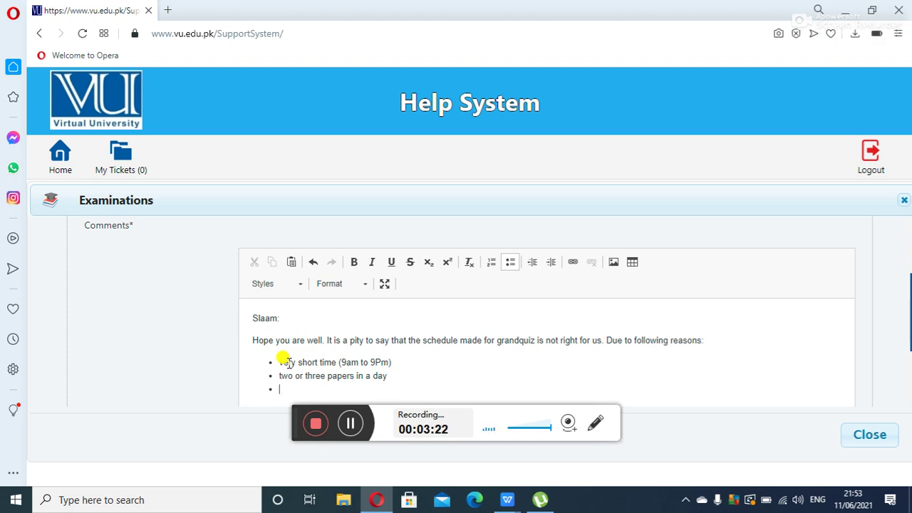
pyautogui.write('lo')
pyautogui.write('ad hse')
pyautogui.press('BackSpace')
pyautogui.press('BackSpace')
pyautogui.press('BackSpace')
pyautogui.write('s')
pyautogui.write('hs')
pyautogui.press('BackSpace')
pyautogui.press('BackSpace')
pyautogui.write('shedding in th')
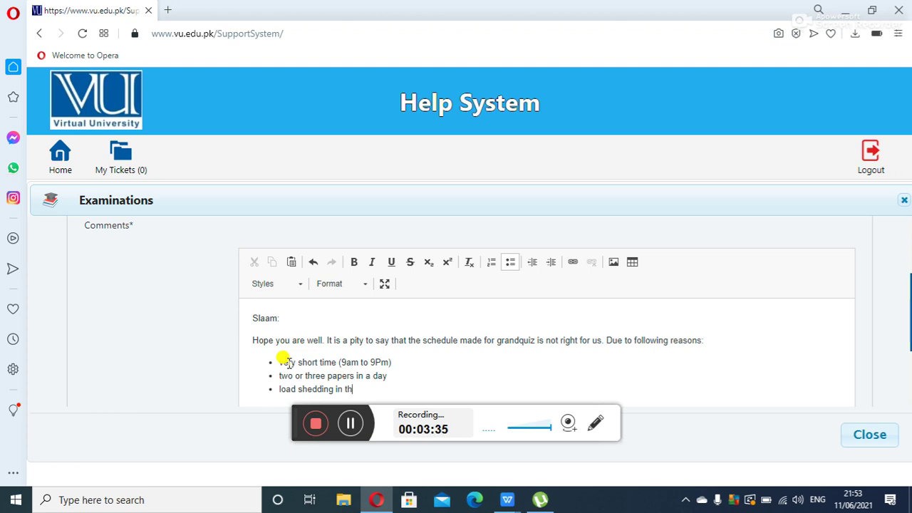
pyautogui.write('ese day')
# Step: Add "some time network issue" as the fourth bulleted reason
pyautogui.write('soe')
pyautogui.write('me')
pyautogui.write(' time')
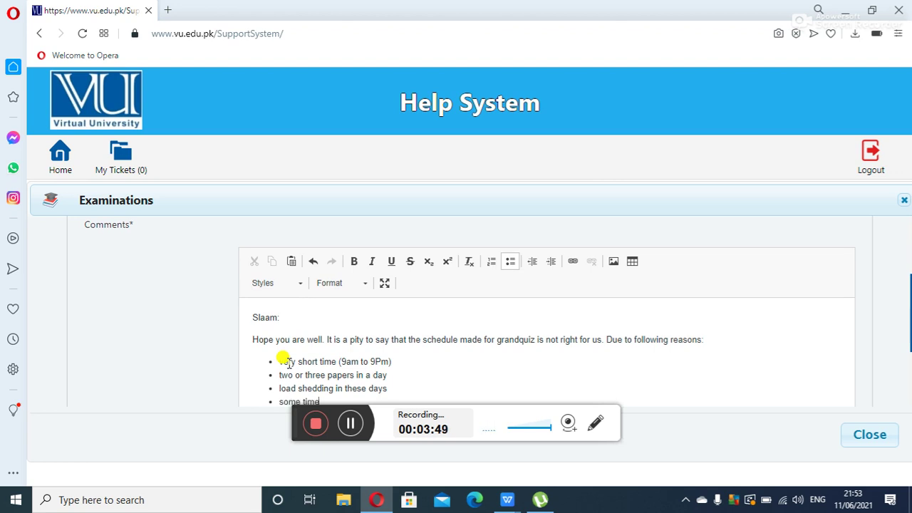
pyautogui.write(' network issyue')
pyautogui.press('BackSpace')
pyautogui.press('BackSpace')
pyautogui.press('BackSpace')
pyautogui.write('ue')
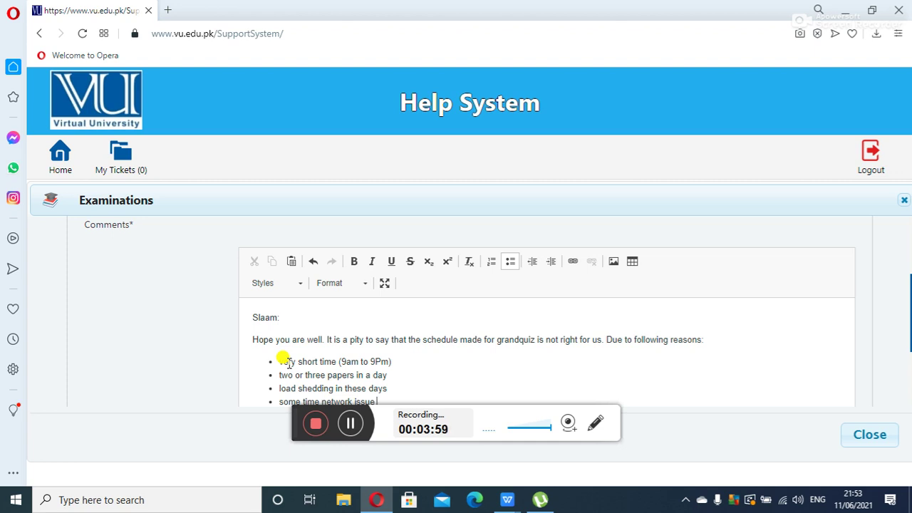
# Step: Maximize the comment editor and add the bullet "I shall be very thankful to you if you change the grandquiz schedule."
pyautogui.click(385, 283)
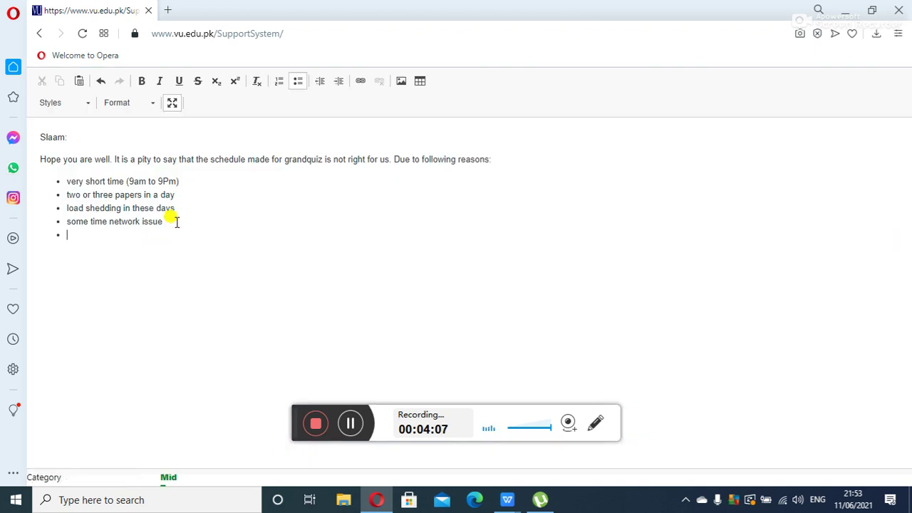
pyautogui.press('BackSpace')
pyautogui.press('Return')
pyautogui.write('i')
pyautogui.press('BackSpace')
pyautogui.write('I hav')
pyautogui.press('BackSpace')
pyautogui.press('BackSpace')
pyautogui.press('BackSpace')
pyautogui.write('shall be very hatha')
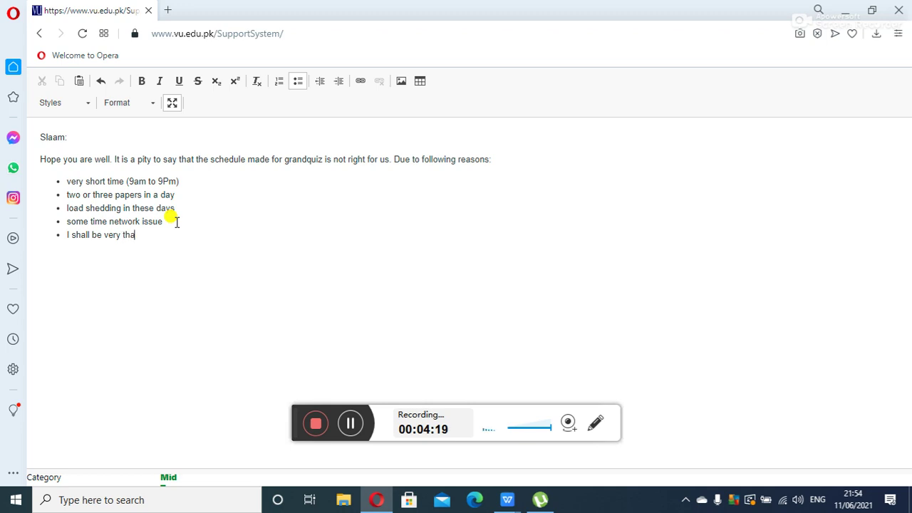
pyautogui.write('nkful to you if you ')
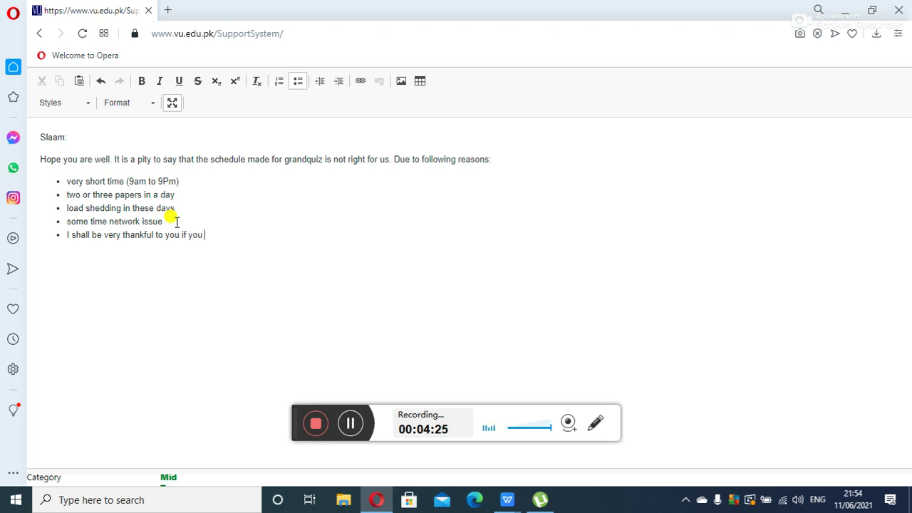
pyautogui.write('change the gran')
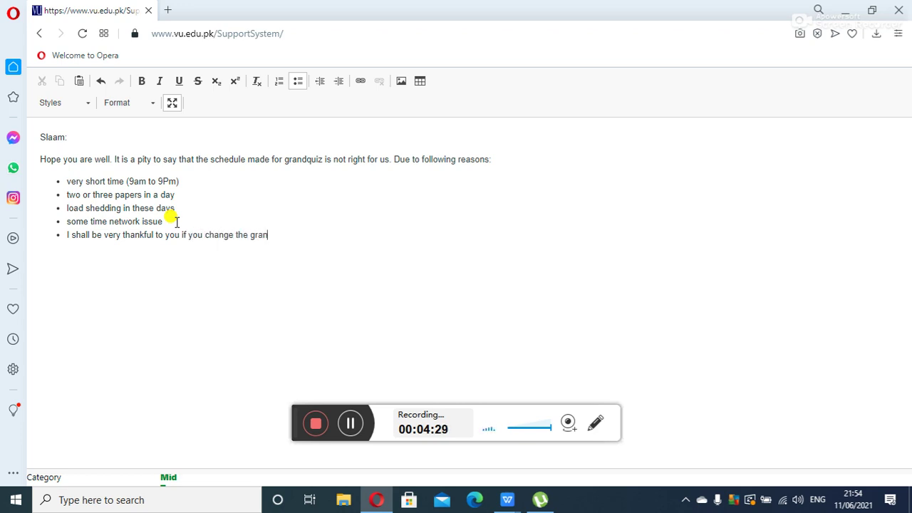
pyautogui.write('dquiz schedule.')
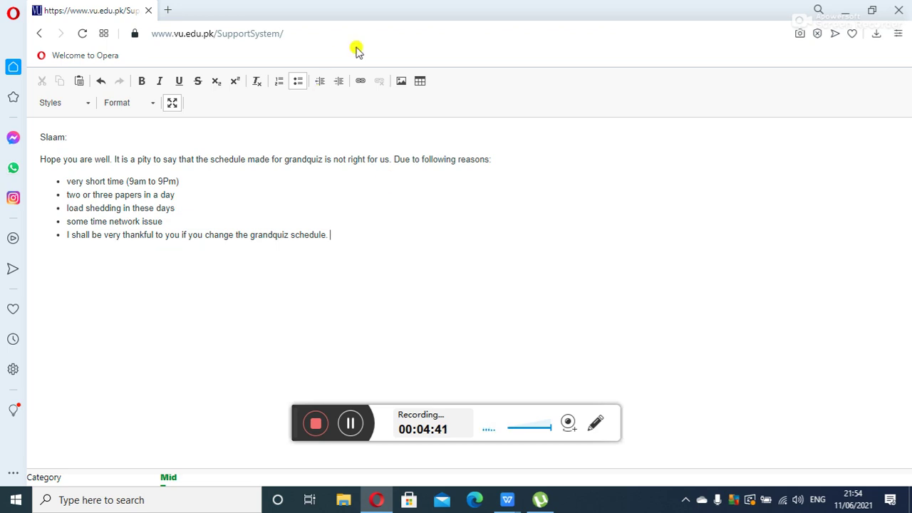
# Step: Restore the editor to normal size and submit the query, ending on the My Tickets page
pyautogui.click(172, 103)
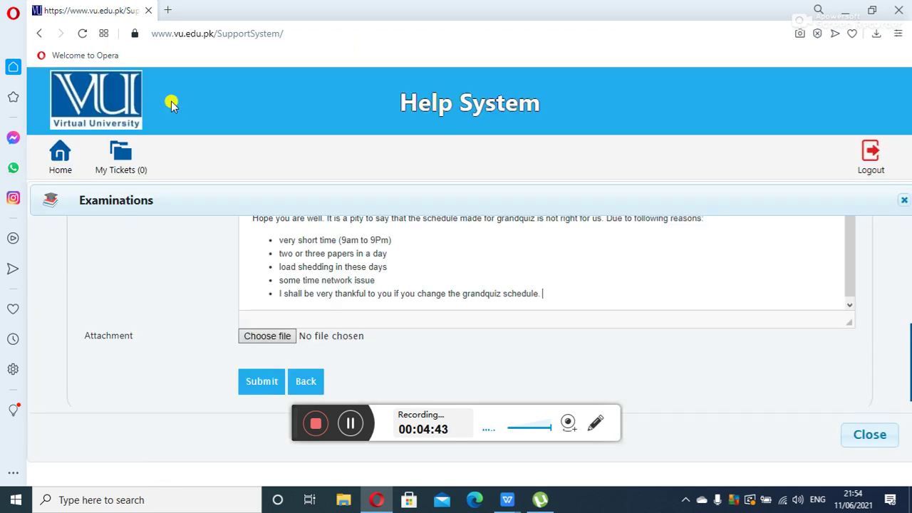
pyautogui.click(256, 382)
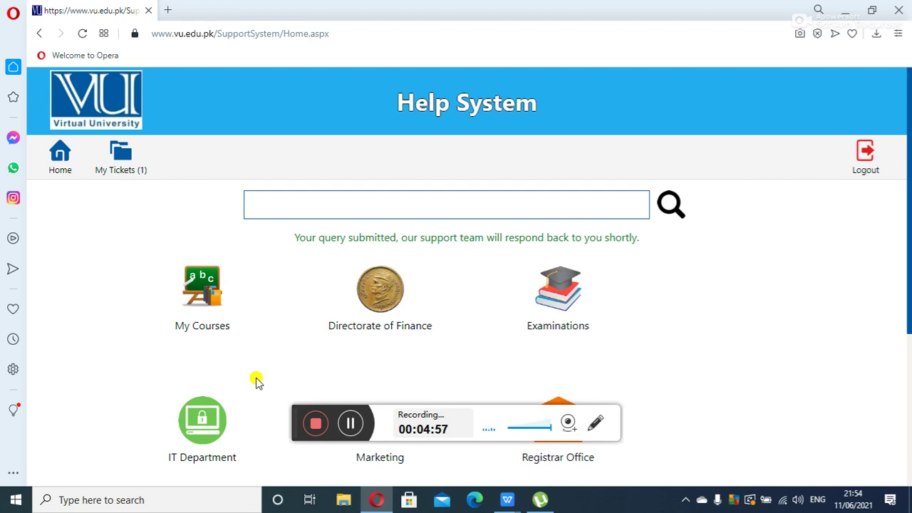
pyautogui.click(111, 162)
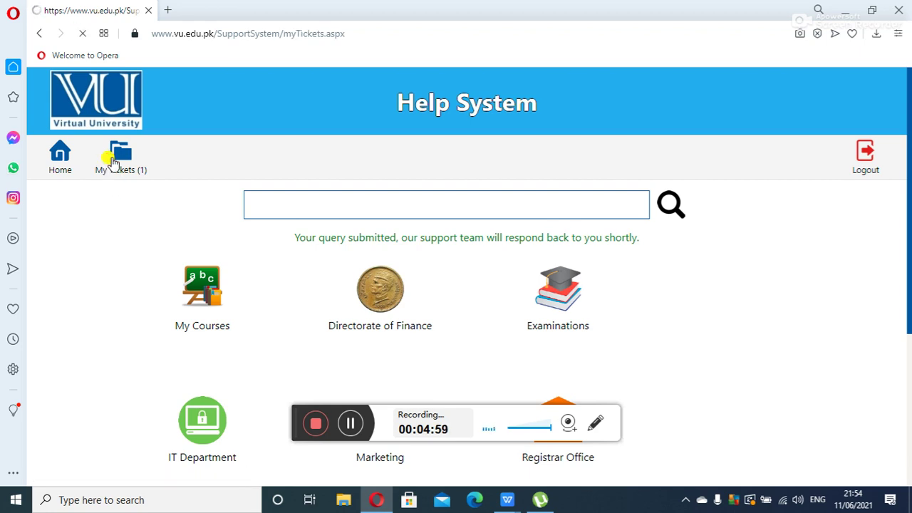